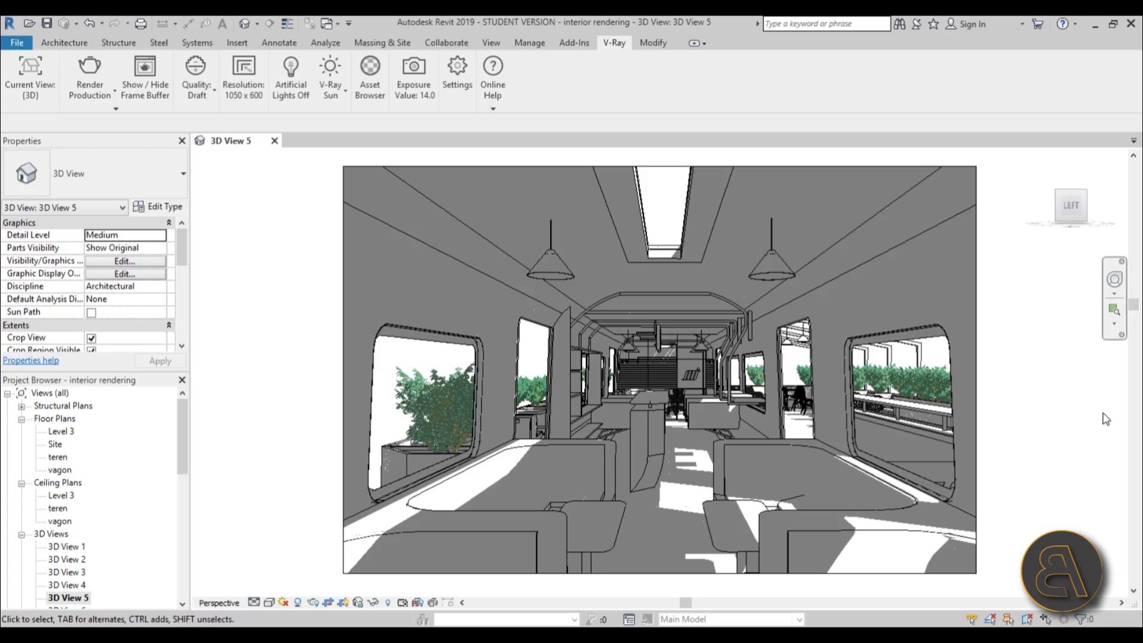
- Choose 3D View 5 as the view for V-Ray to render
mouse_move(1034, 350)
middle_down()
mouse_move(1018, 358)
mouse_move(1019, 348)
middle_up()
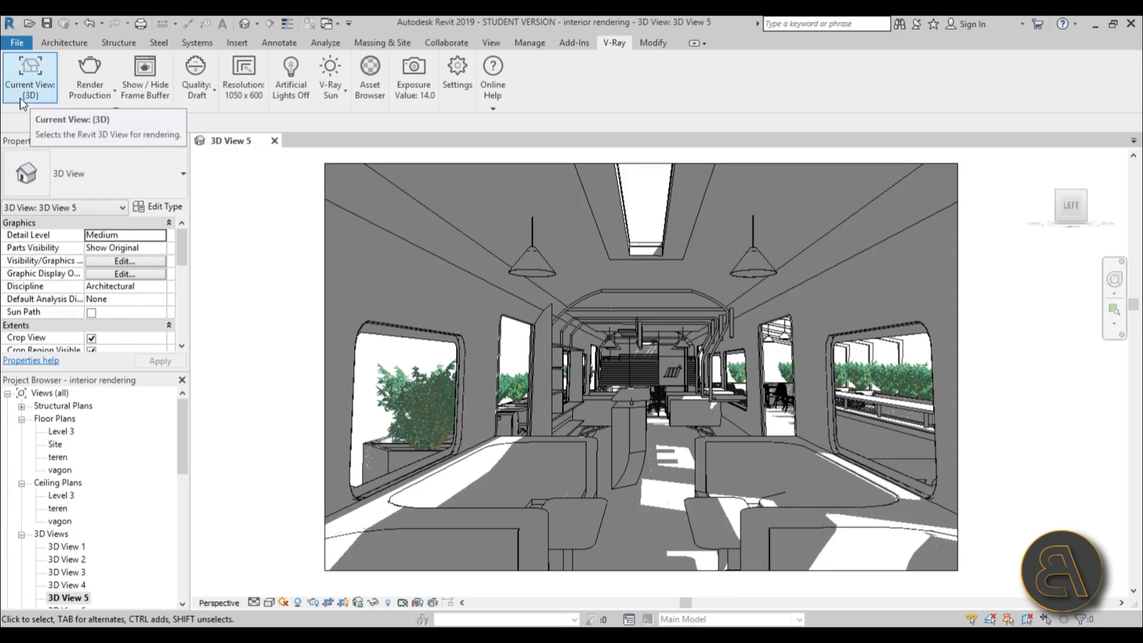
click(20, 95)
drag(93, 216, 93, 221)
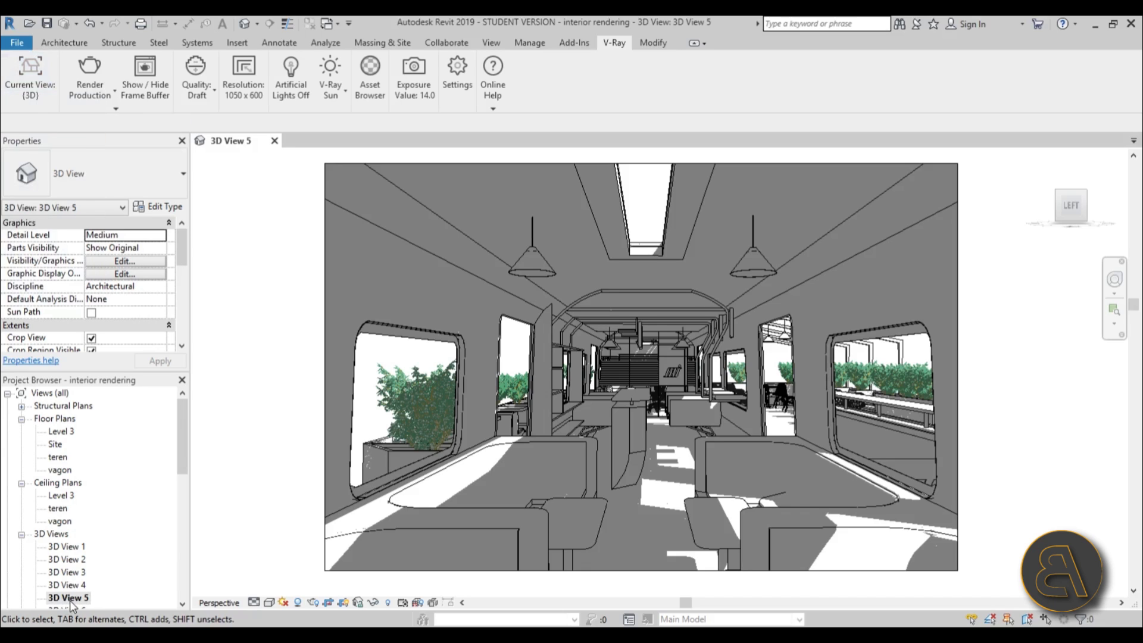
click(28, 76)
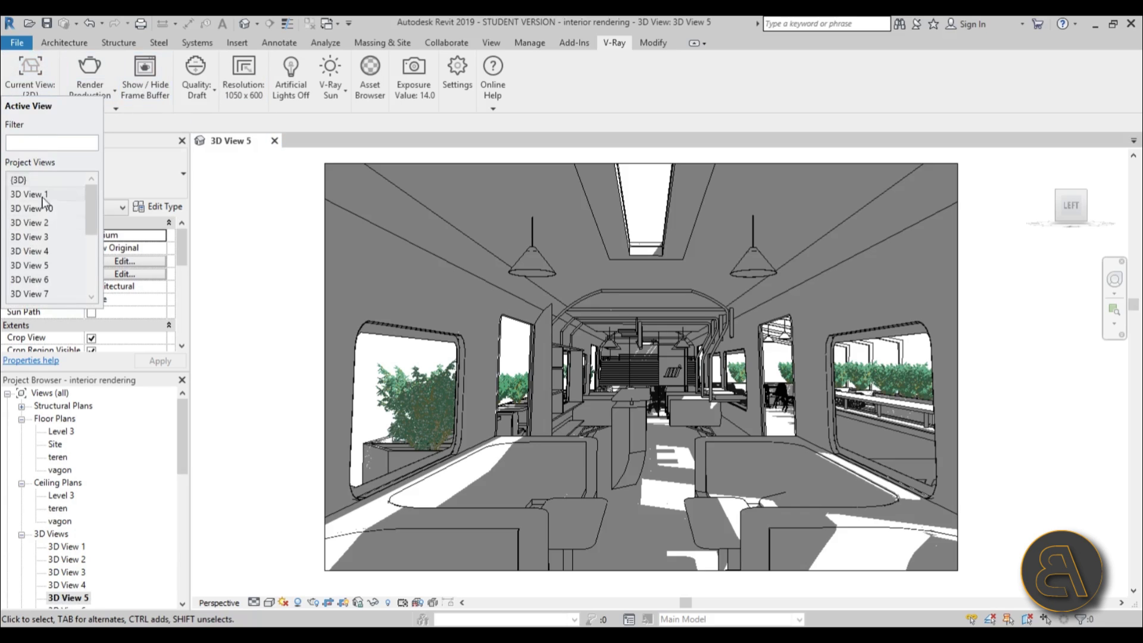
click(37, 265)
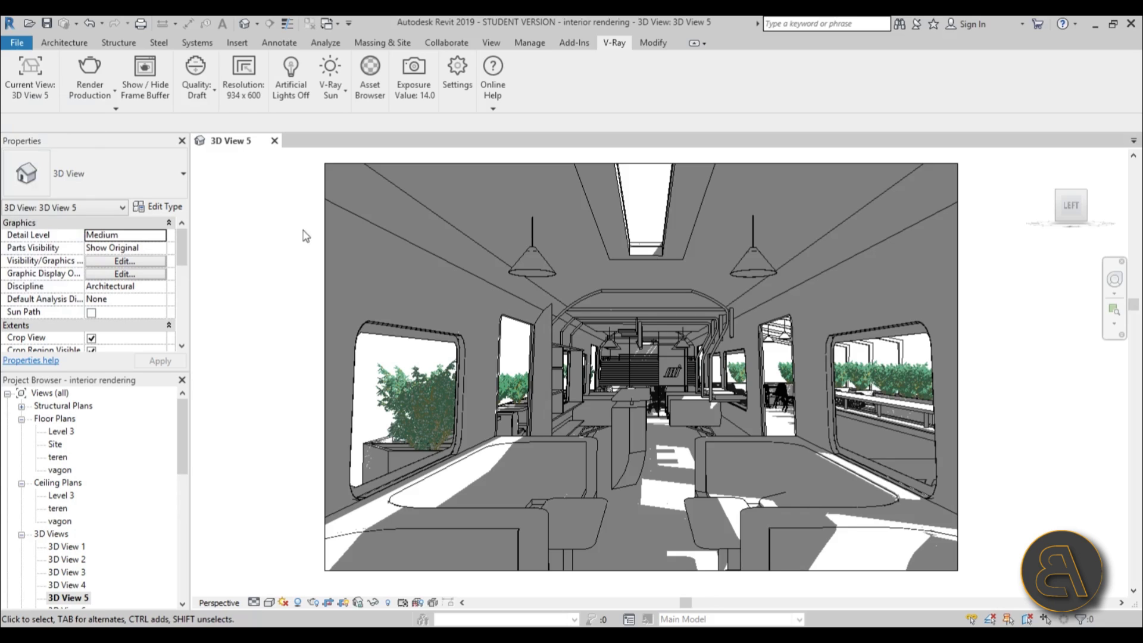
- Light the scene with the V-Ray sun, leaving the artificial lights off
click(293, 100)
click(293, 100)
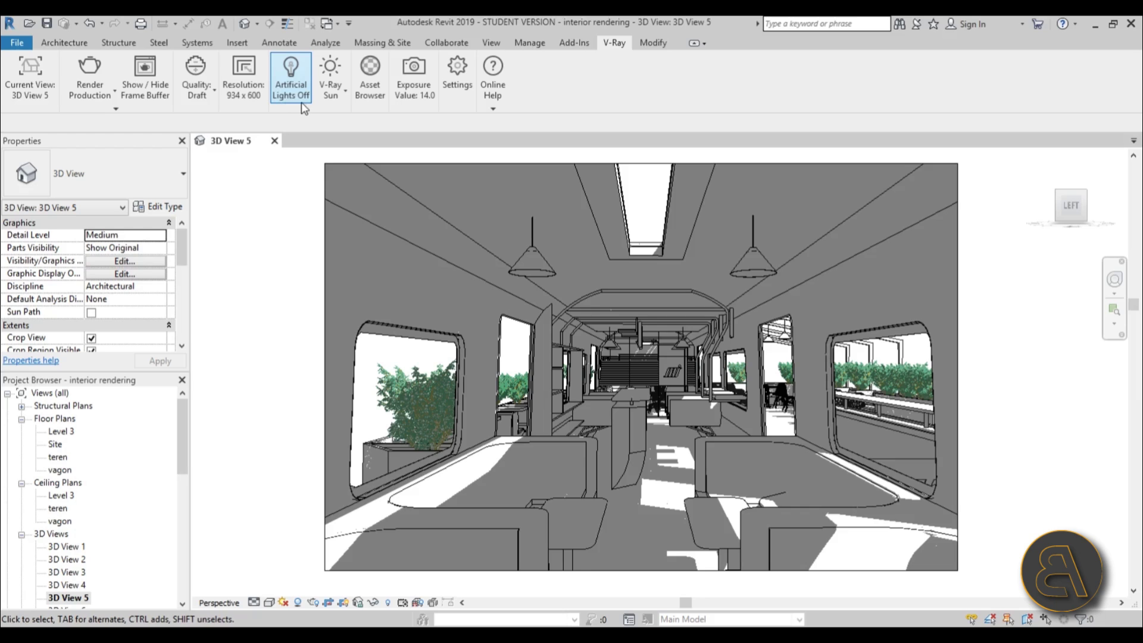
click(334, 85)
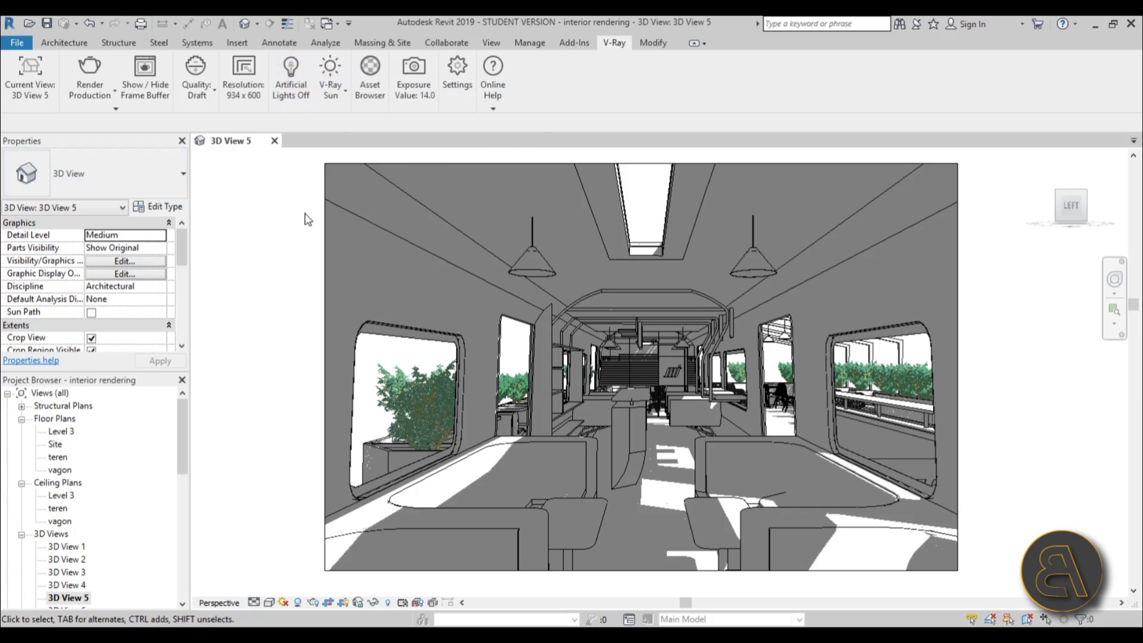
click(94, 96)
- Start the interactive render, with the frame buffer on the left and Revit on the right half
click(109, 157)
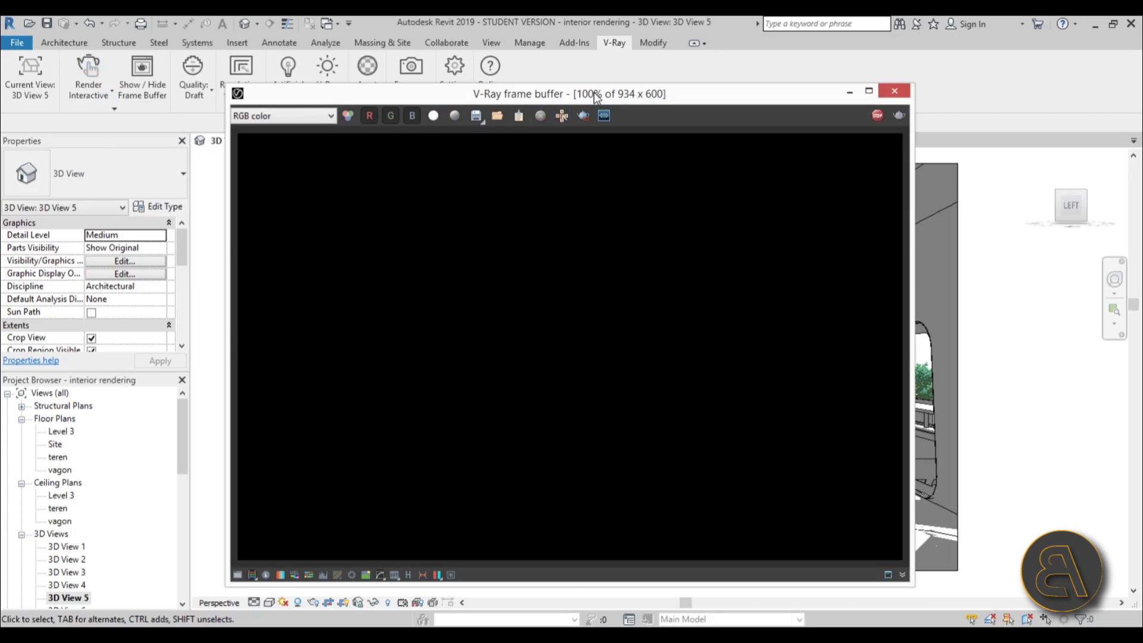
drag(597, 98, 464, 93)
drag(668, 27, 1140, 179)
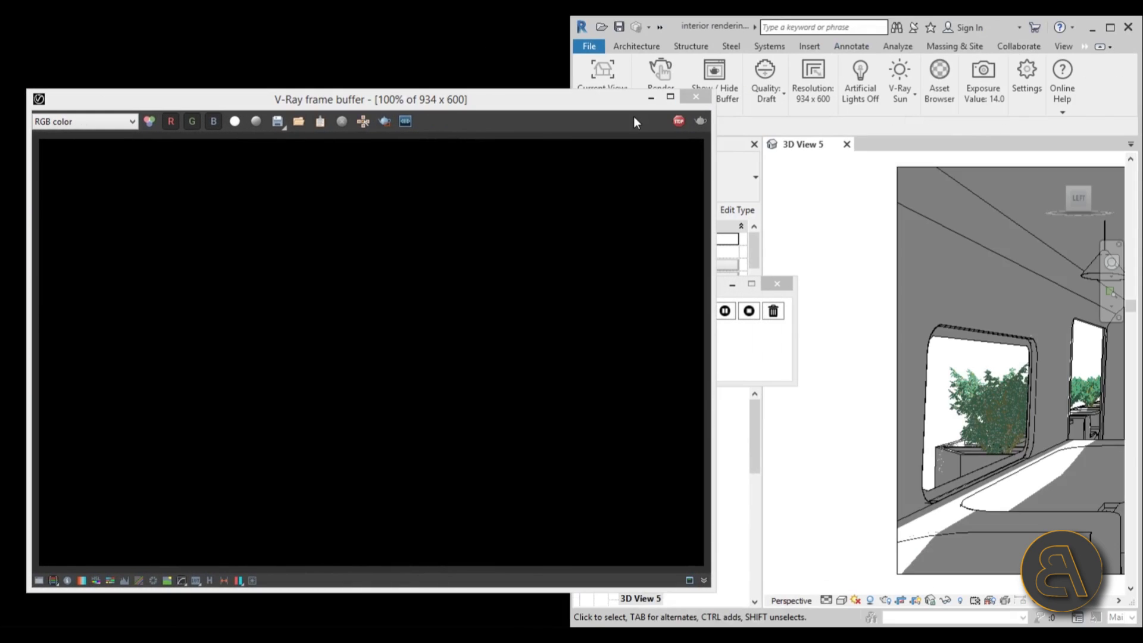
click(339, 377)
scroll(339, 378, down, 1)
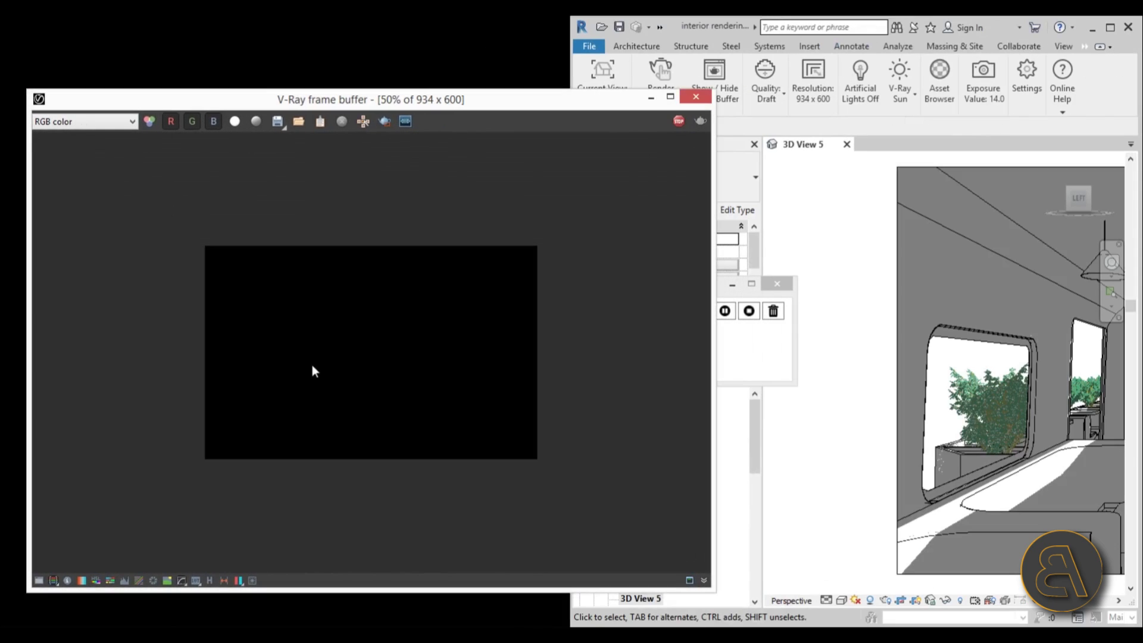
scroll(312, 365, up, 1)
click(836, 396)
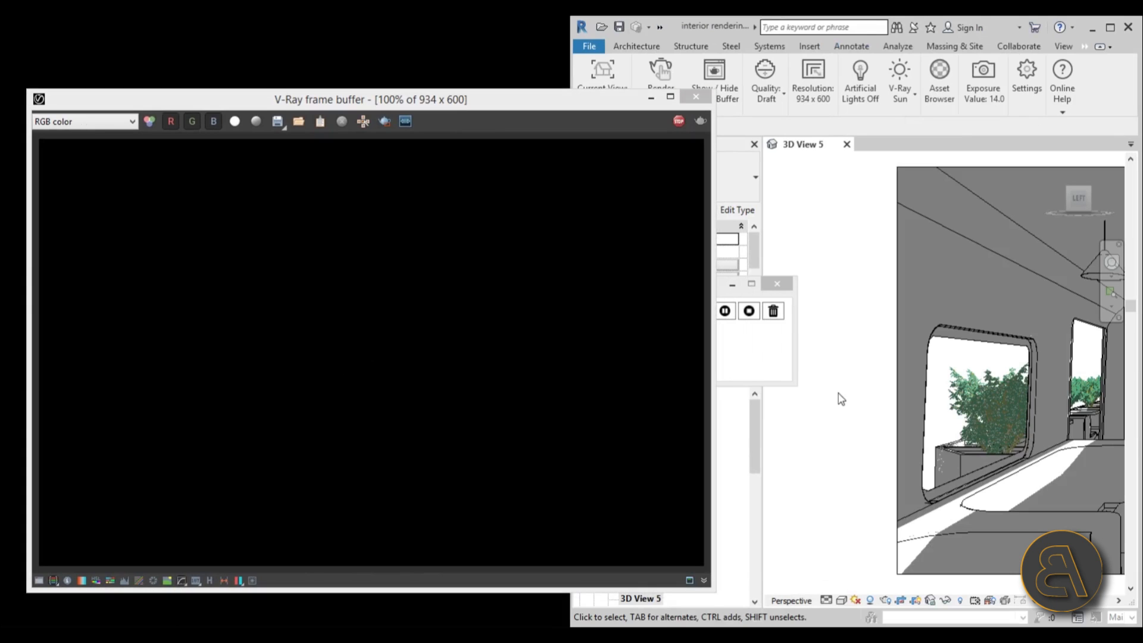
mouse_move(826, 377)
middle_down()
mouse_move(849, 390)
mouse_move(787, 423)
middle_up()
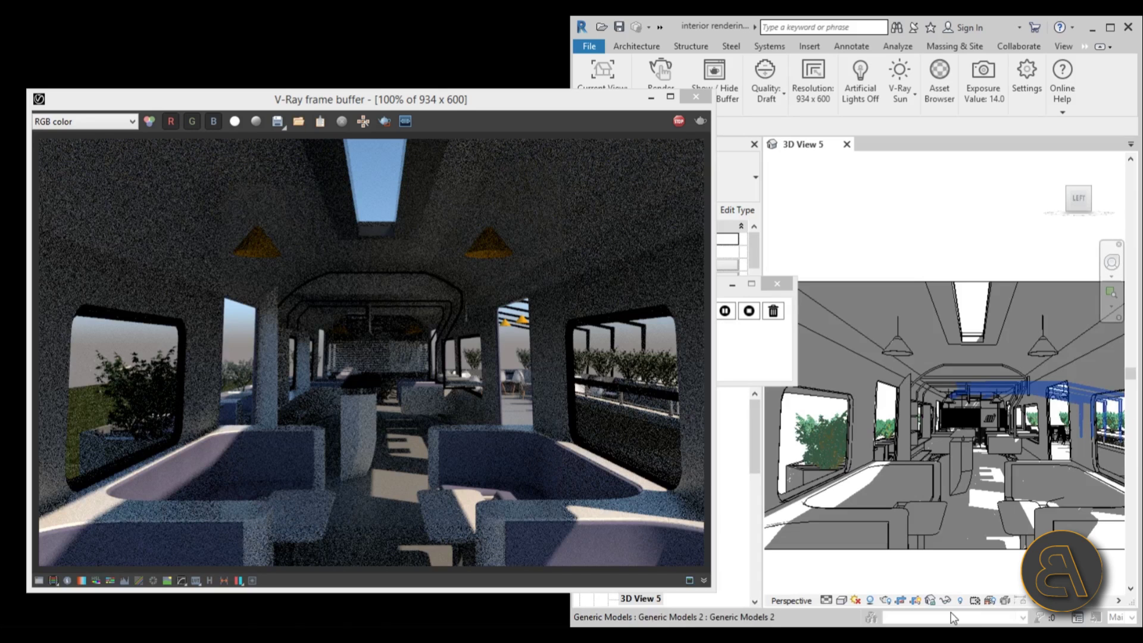
- Switch the sun to a Lighting setup at 135° azimuth with altitude lowered to 15°
click(854, 600)
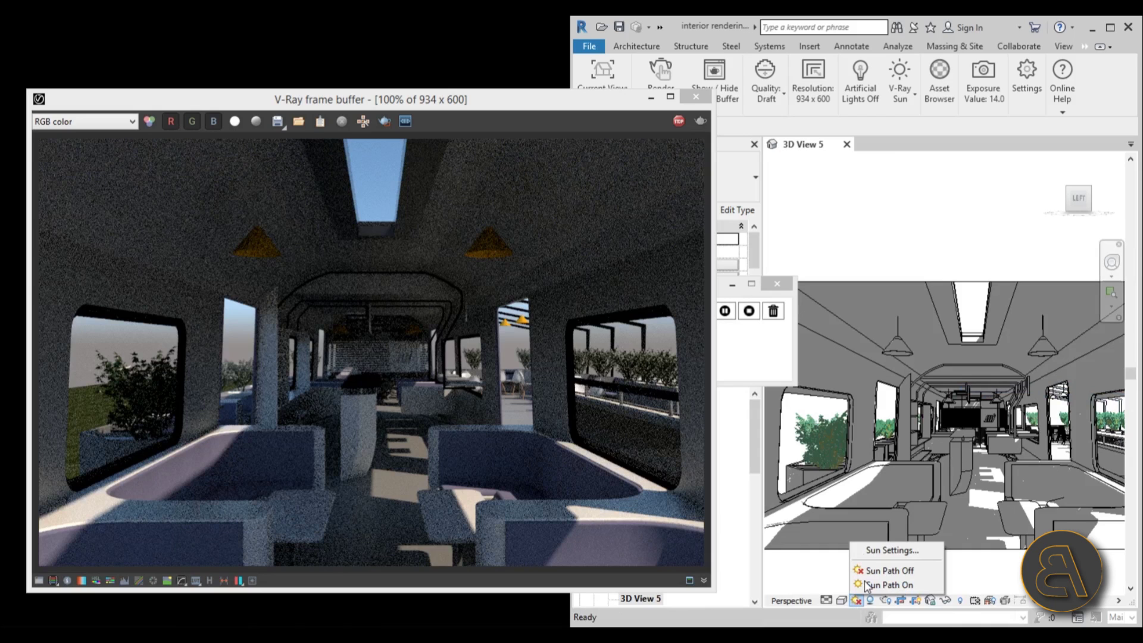
click(884, 548)
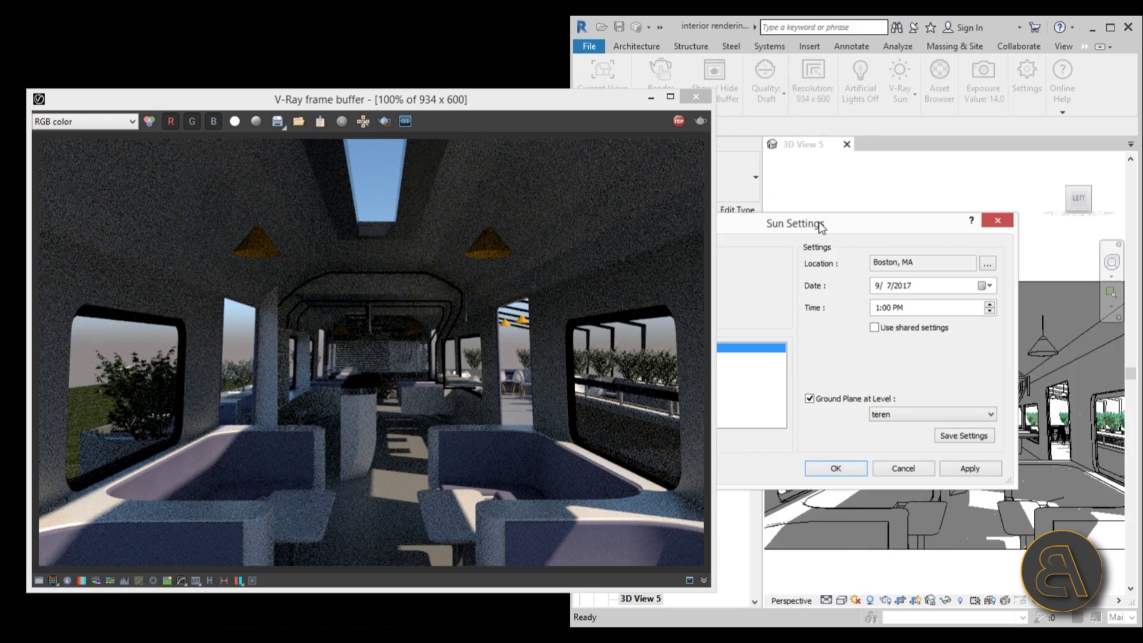
drag(844, 230, 955, 231)
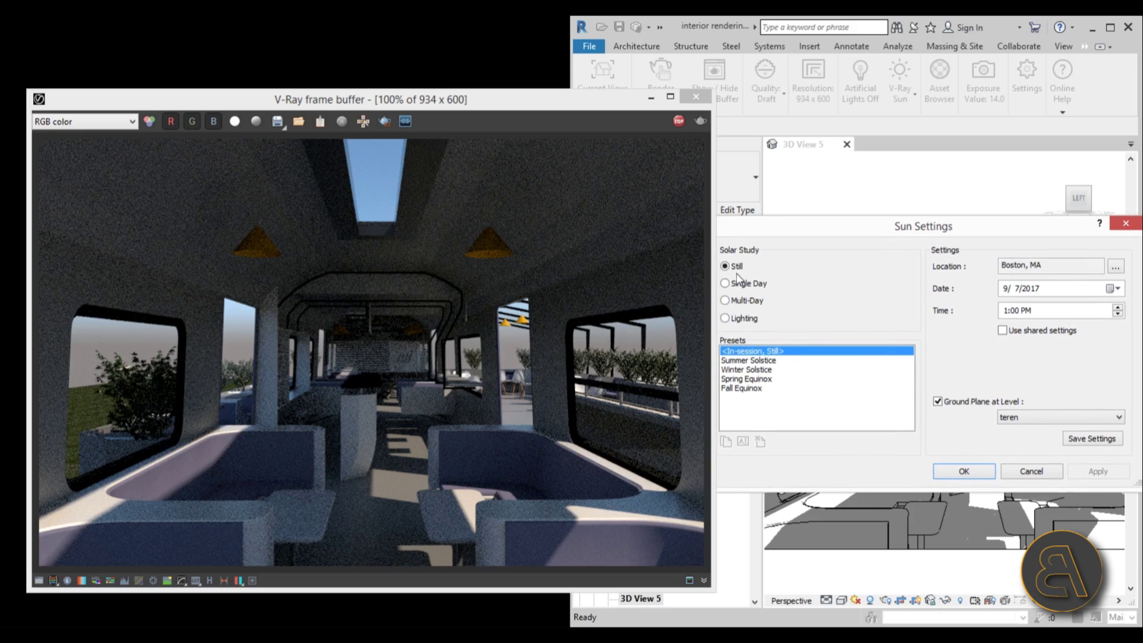
click(744, 319)
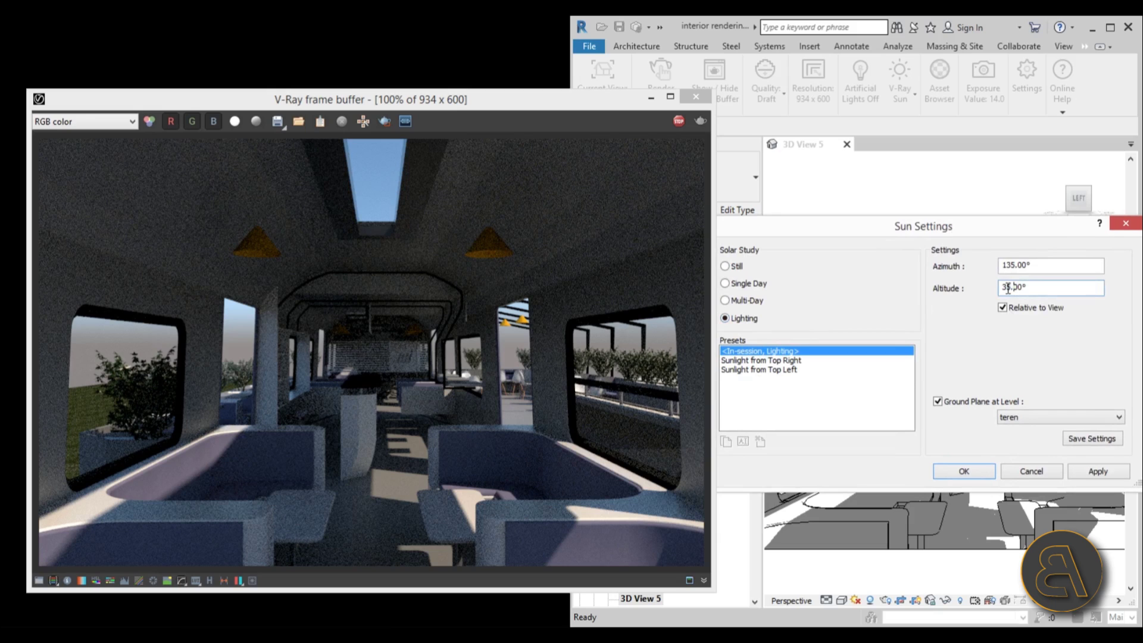
drag(995, 287, 1006, 287)
text(1)
click(1084, 472)
click(954, 476)
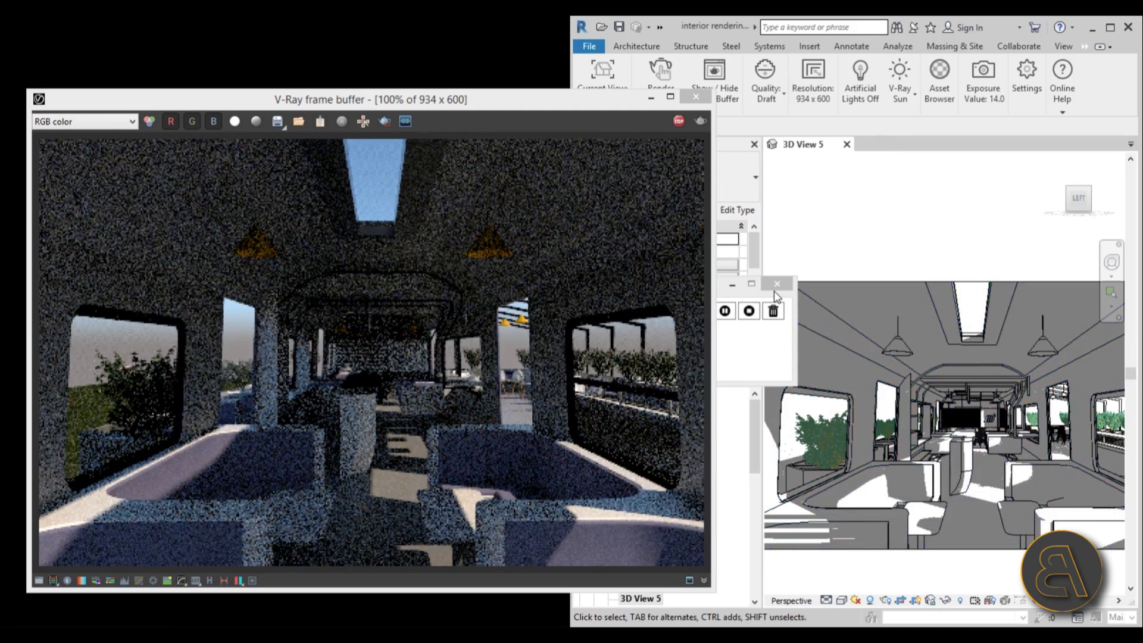
- Let the render refine under the low 15° sun, showing long warm shadows across the seating
click(777, 284)
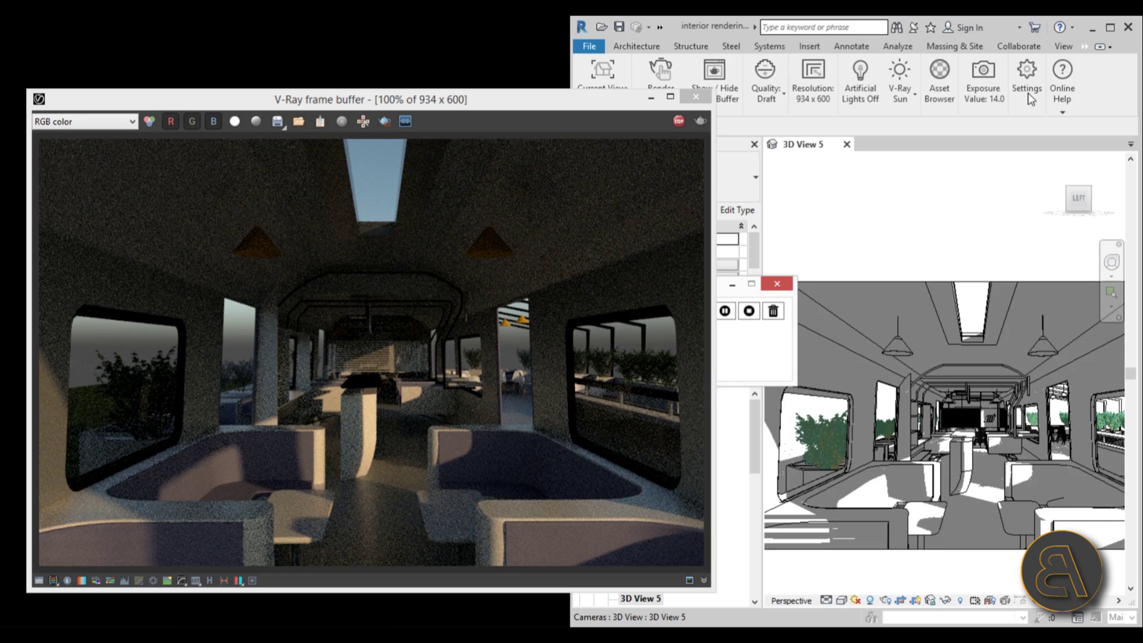
- Set the V-Ray sun size to 10 for softer, more diffuse shadows
click(908, 75)
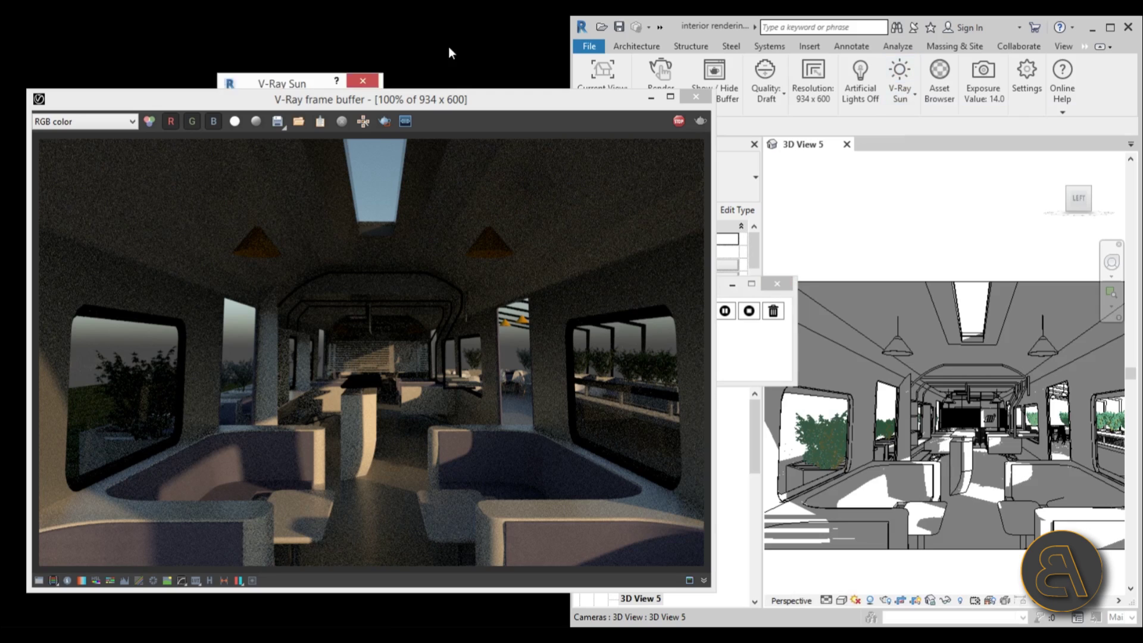
drag(280, 82, 893, 120)
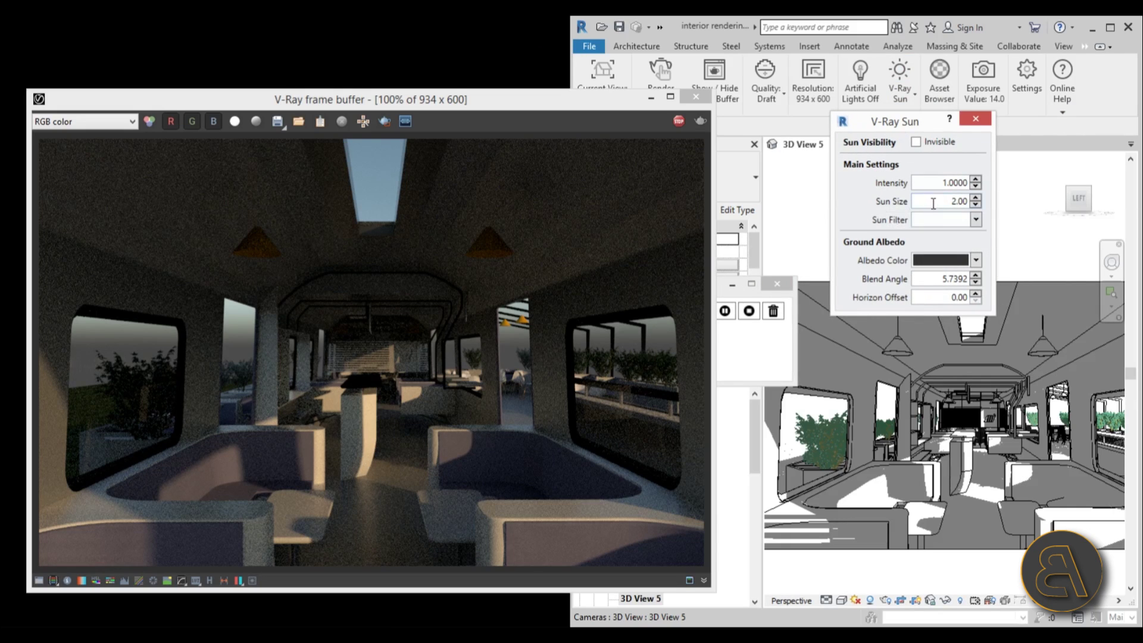
double_click(957, 202)
text(10)
key(Return)
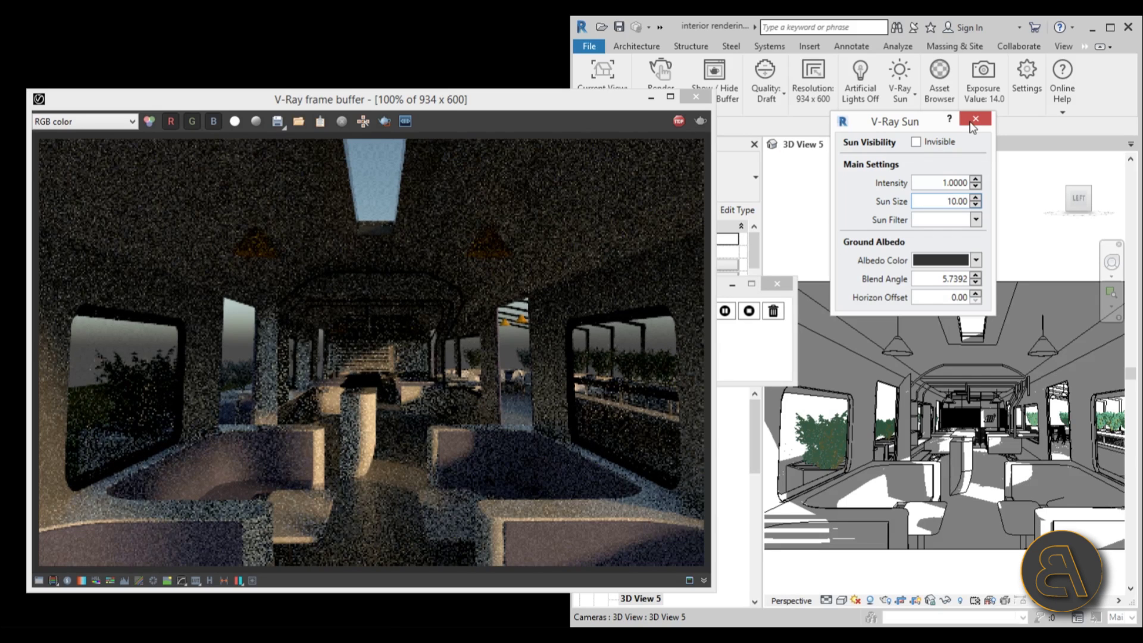
key(Escape)
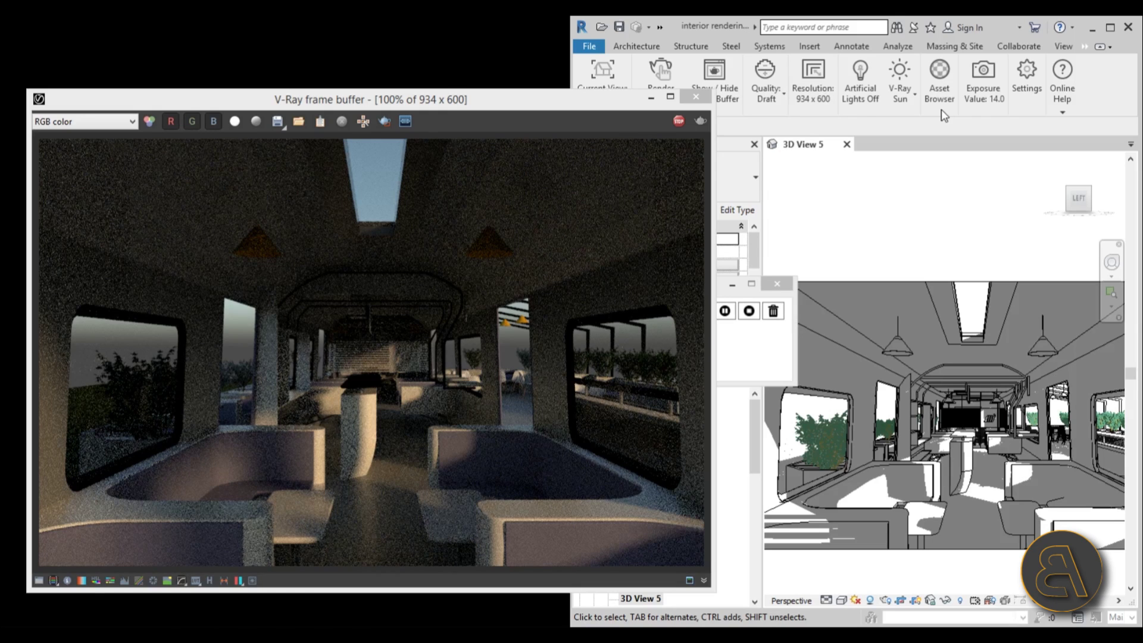
- Replace the V-Ray Sun with a Dome Light as the scene's light source
click(904, 106)
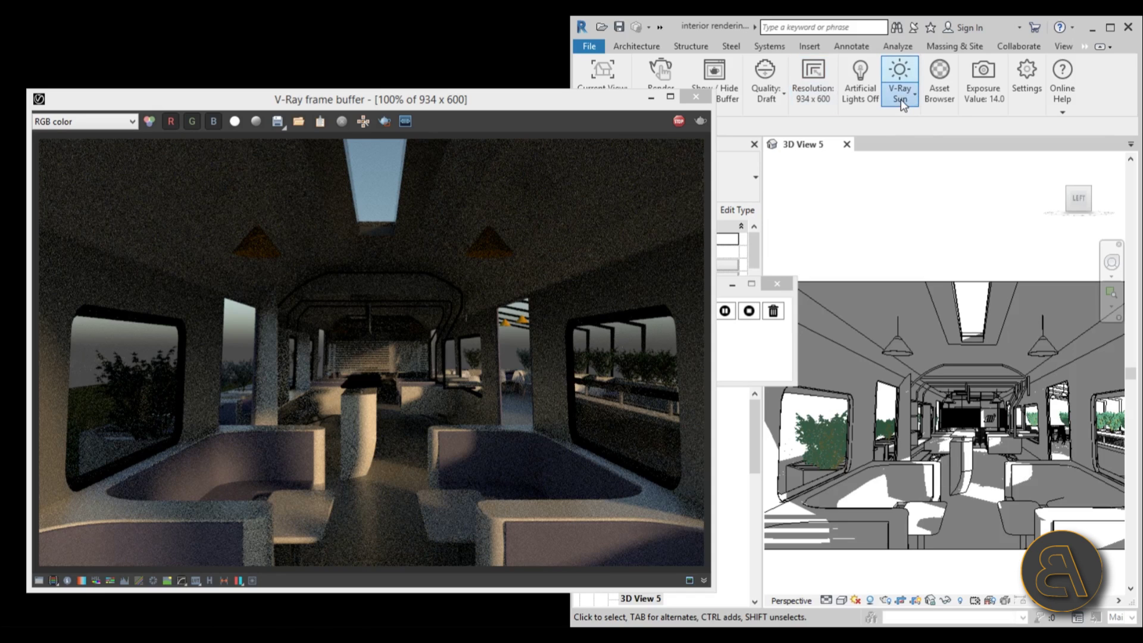
click(903, 106)
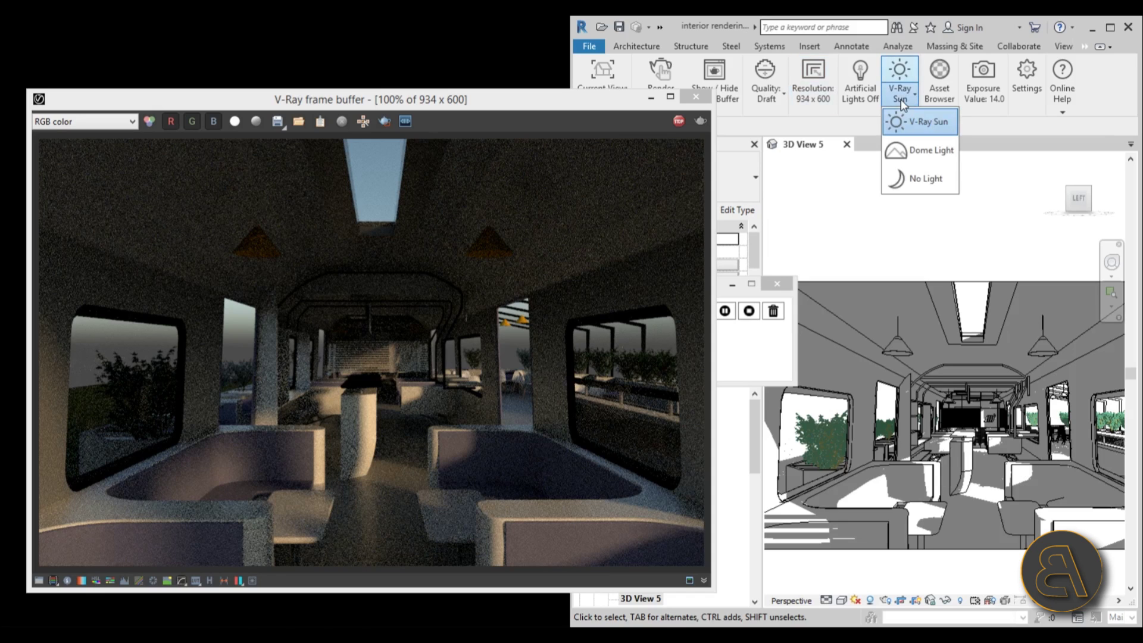
click(919, 156)
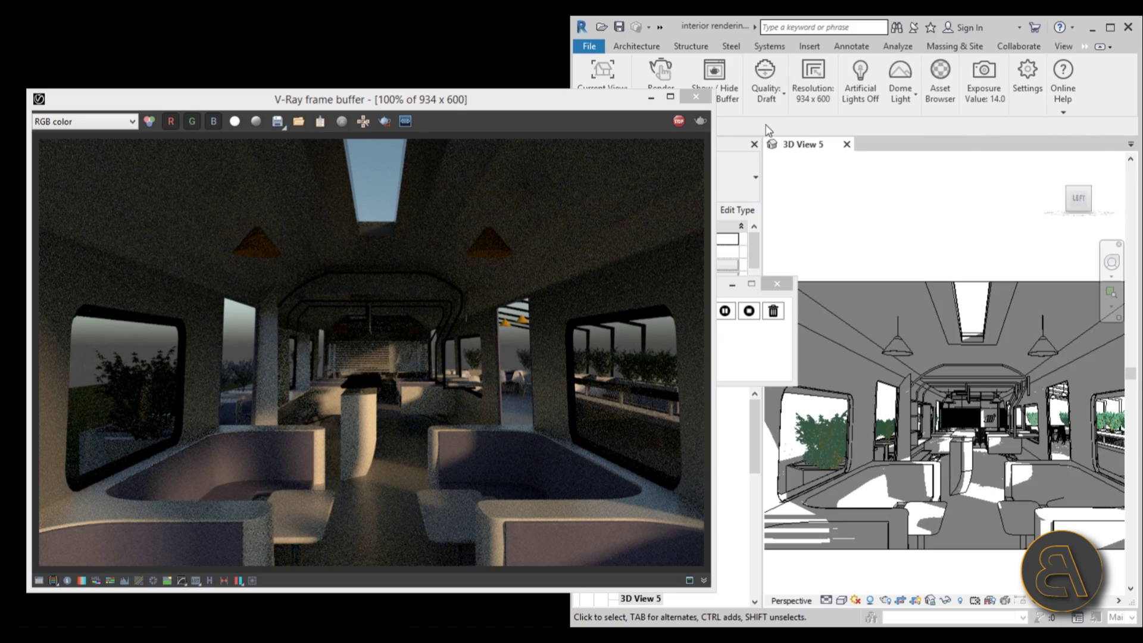
- Light the dome with the Sea Rocks HDR image, then close its settings and the frame buffer
drag(822, 131, 916, 146)
click(844, 211)
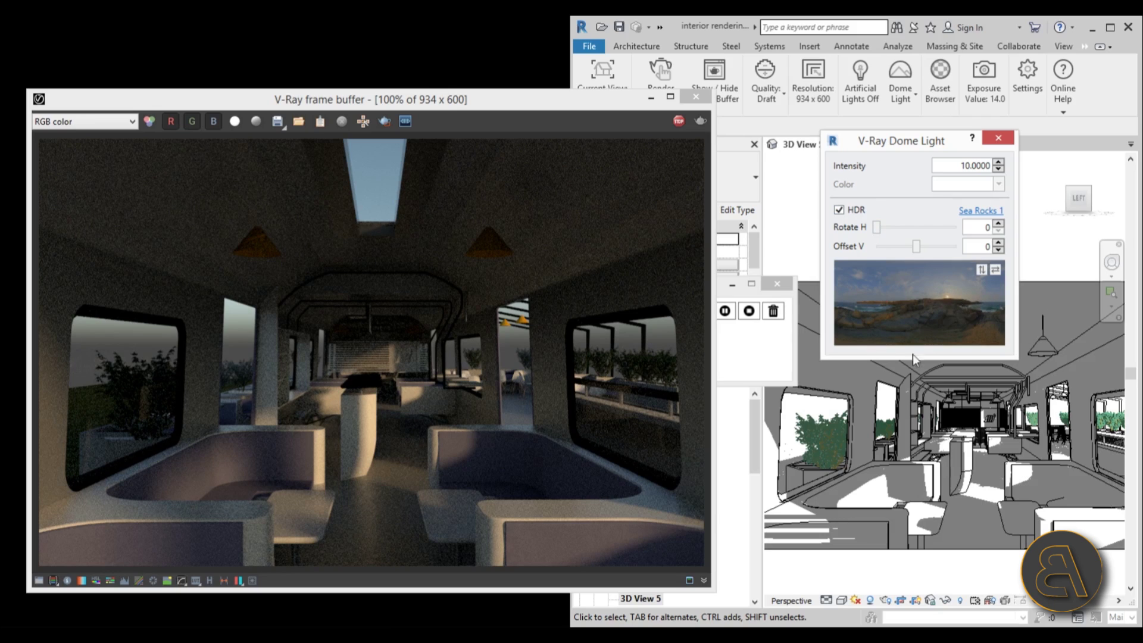
click(777, 284)
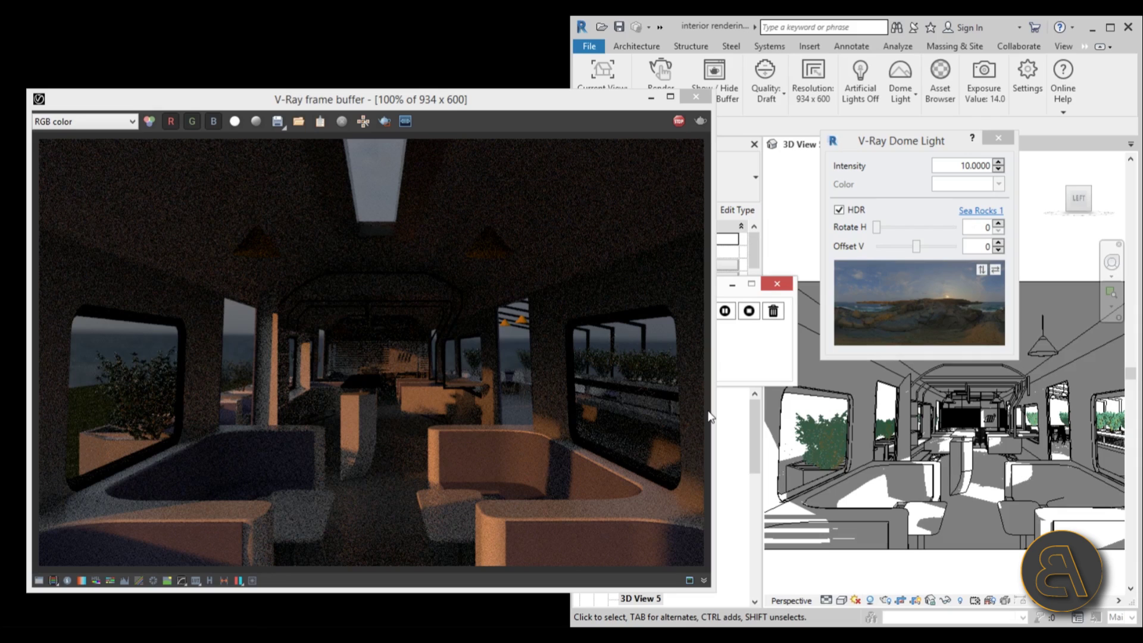
click(998, 137)
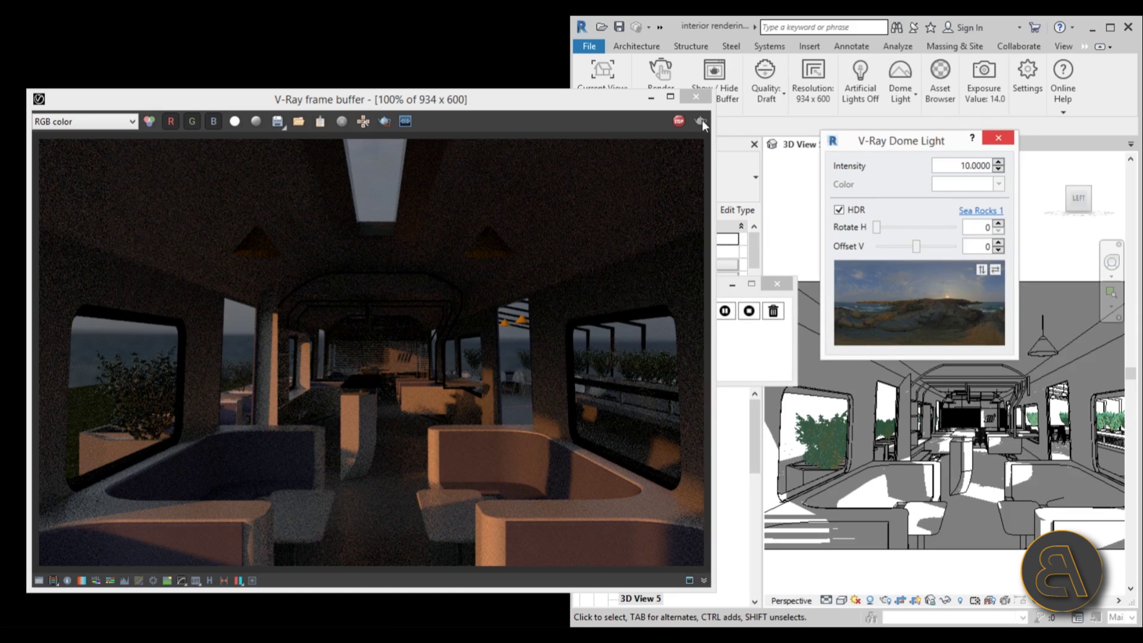
click(704, 96)
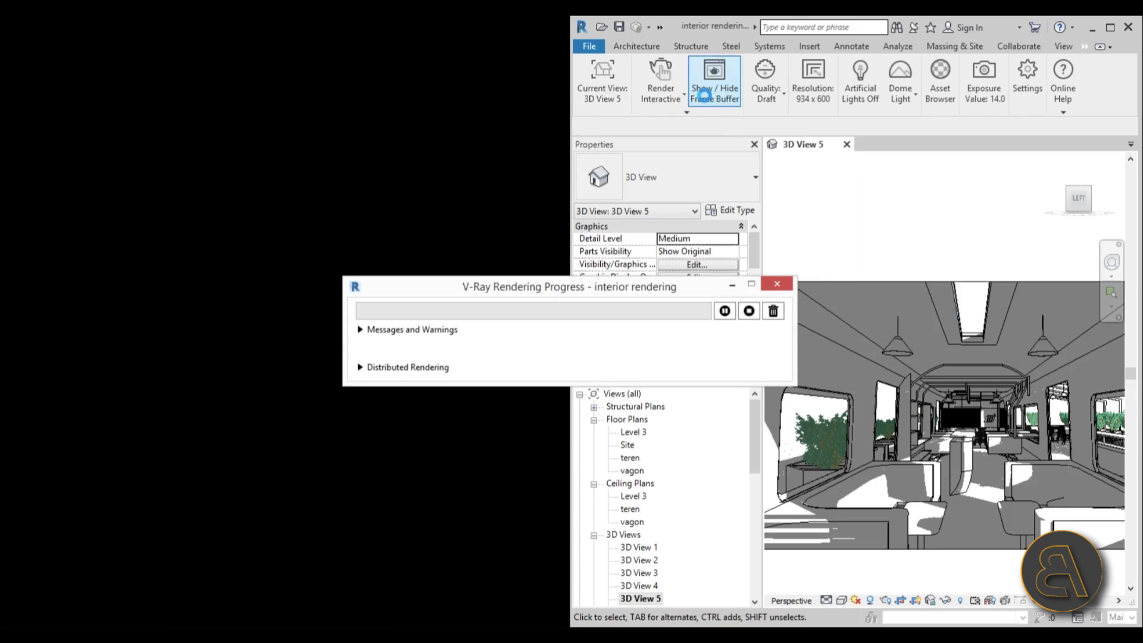
- Start a fresh interactive render of the carriage under the warm HDR dome light
click(778, 285)
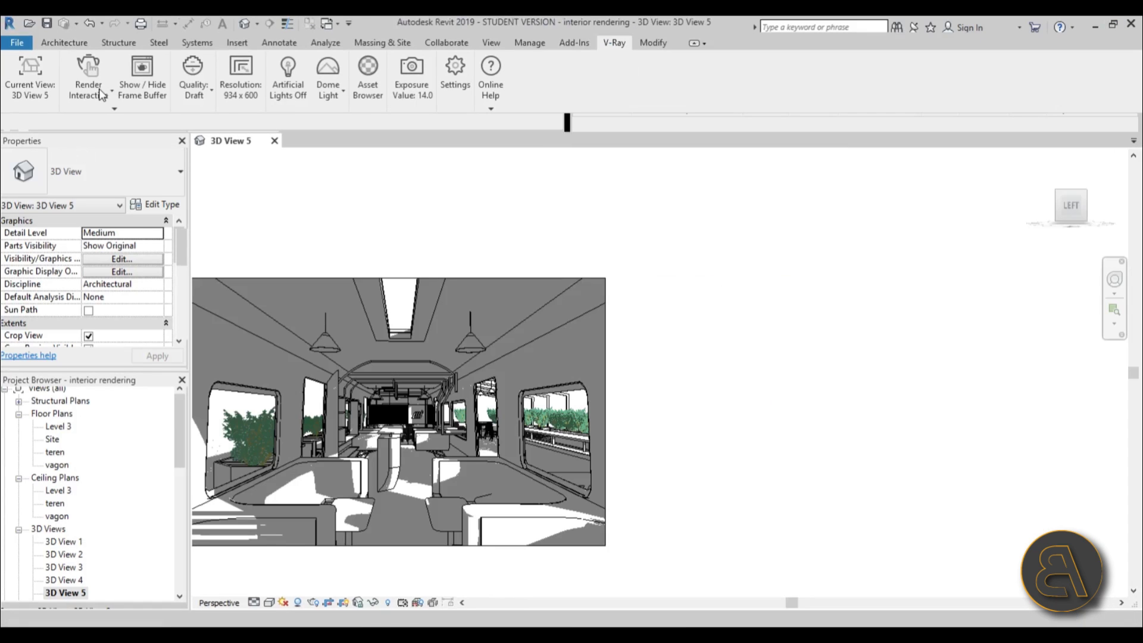
click(87, 95)
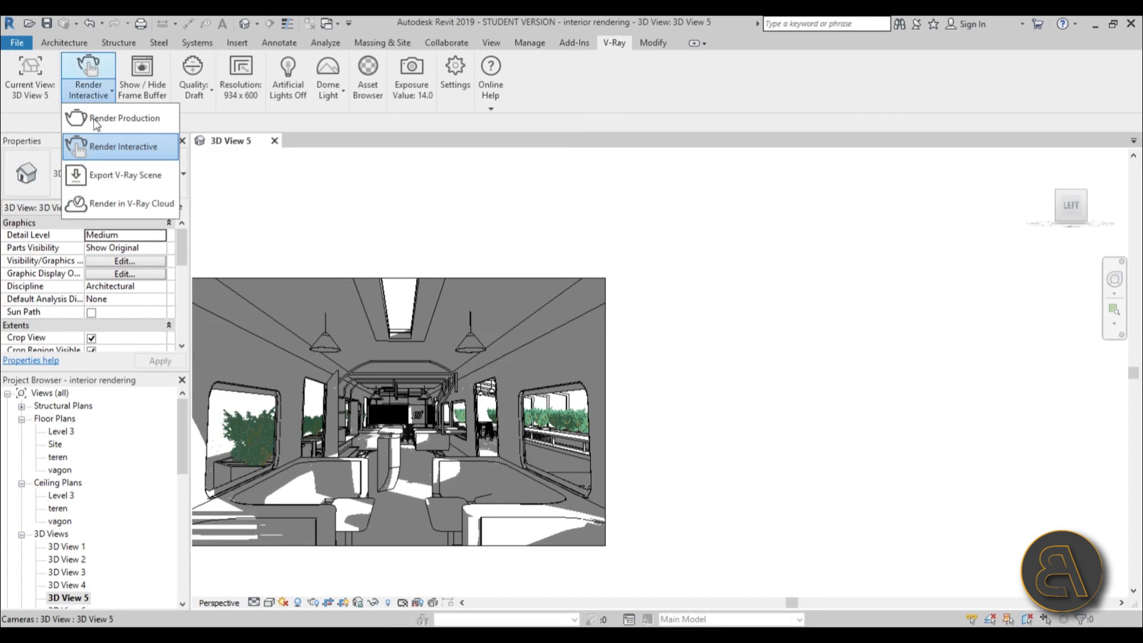
click(122, 147)
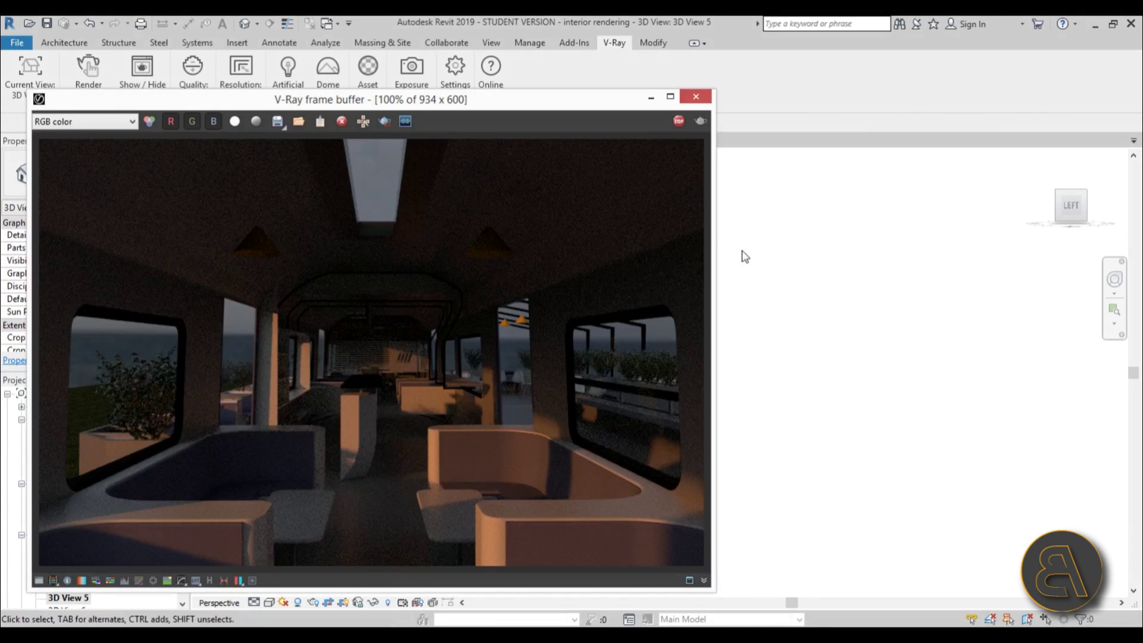
- Turn the artificial lights on and set environment lighting to No Light for a night scene
click(689, 97)
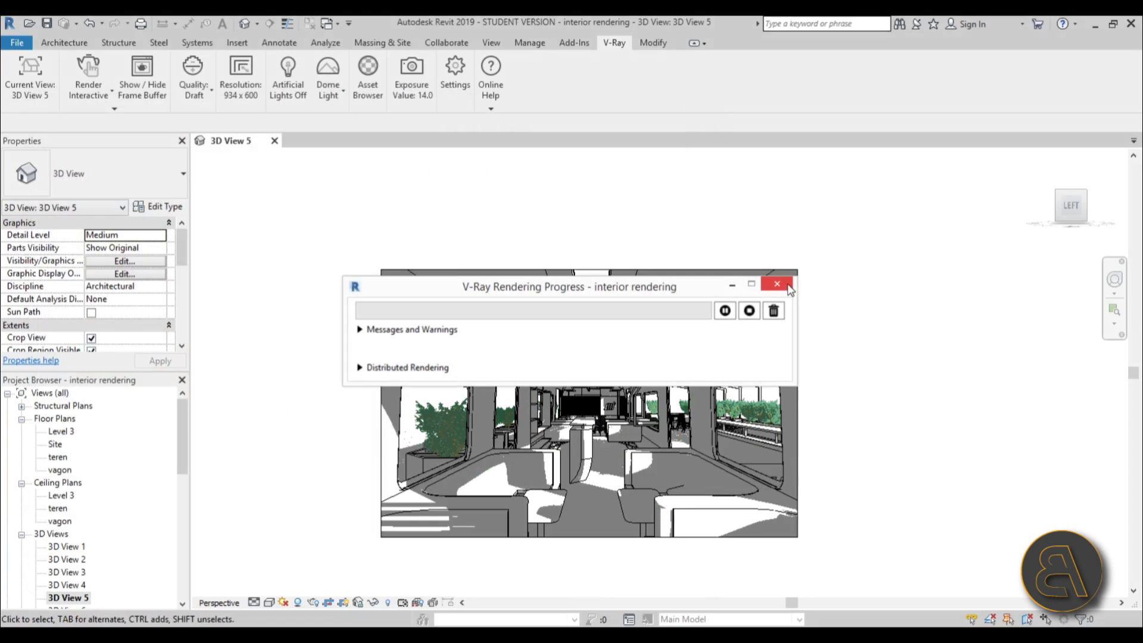
click(787, 284)
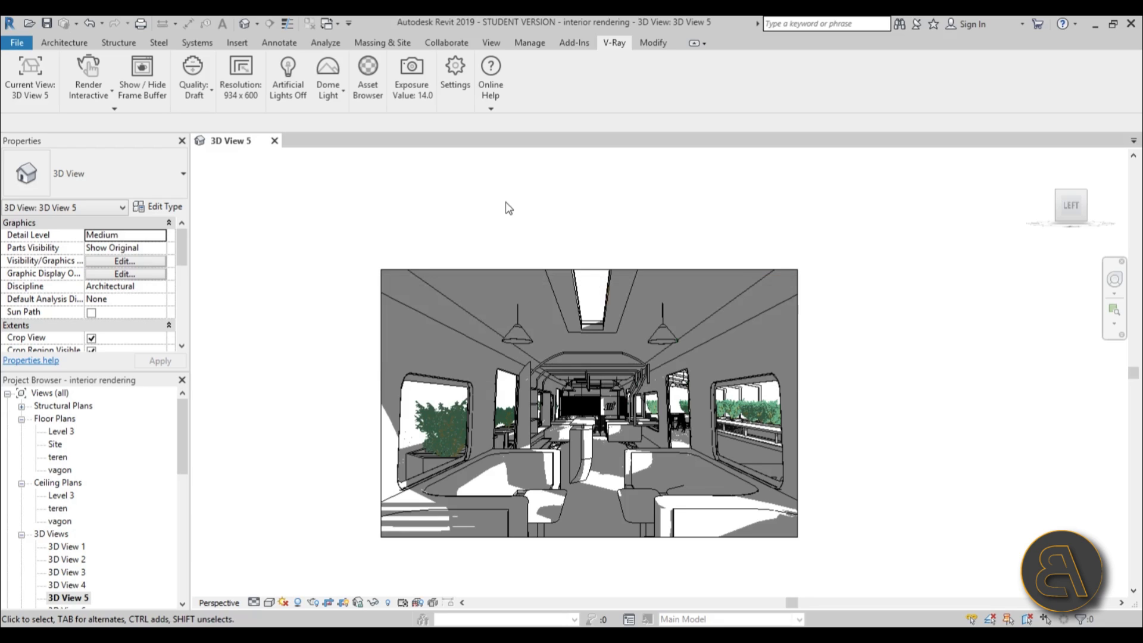
click(287, 95)
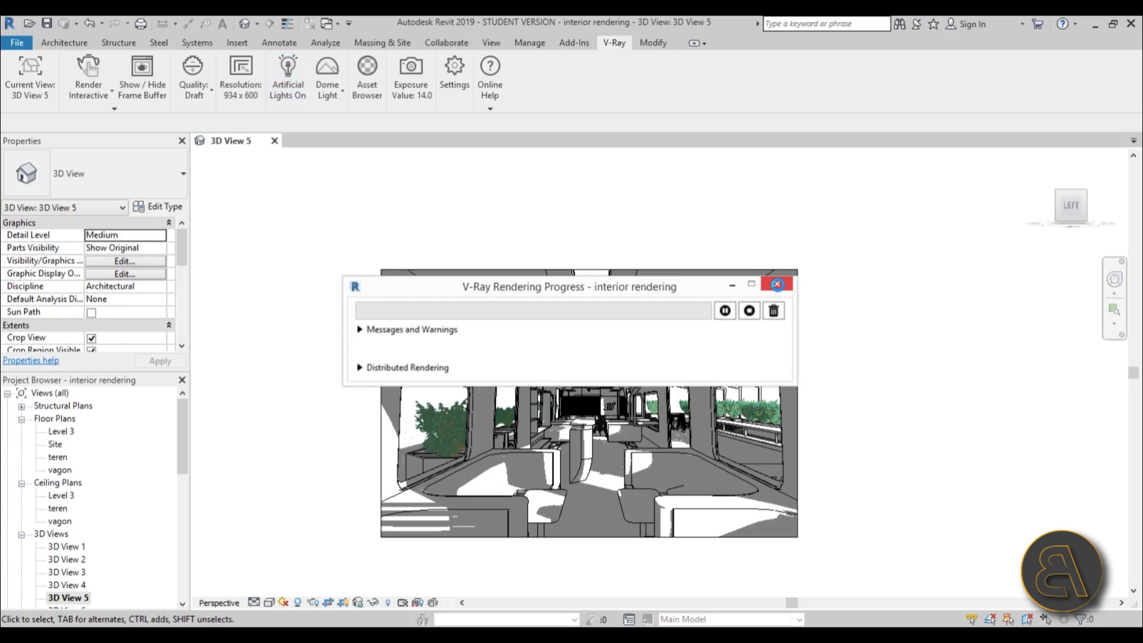
click(775, 285)
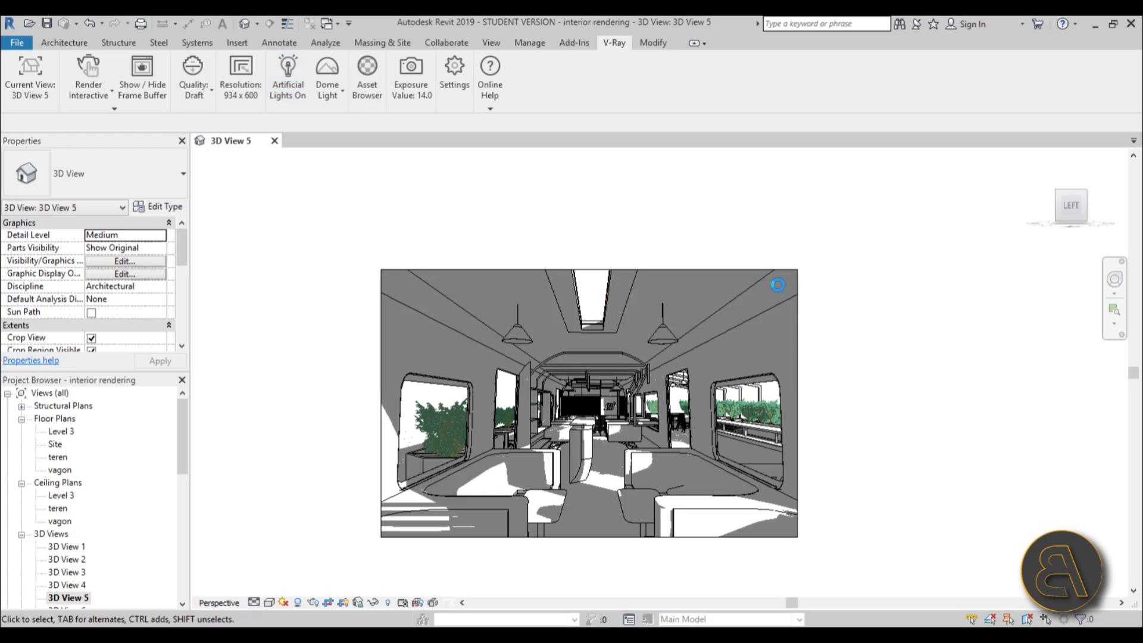
click(334, 94)
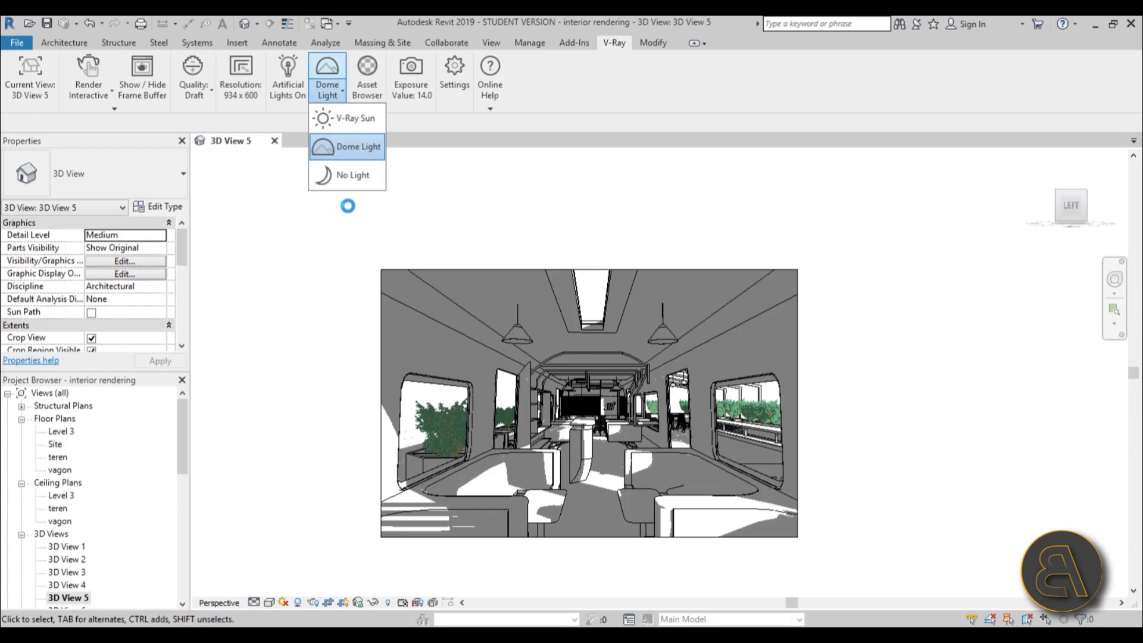
click(355, 175)
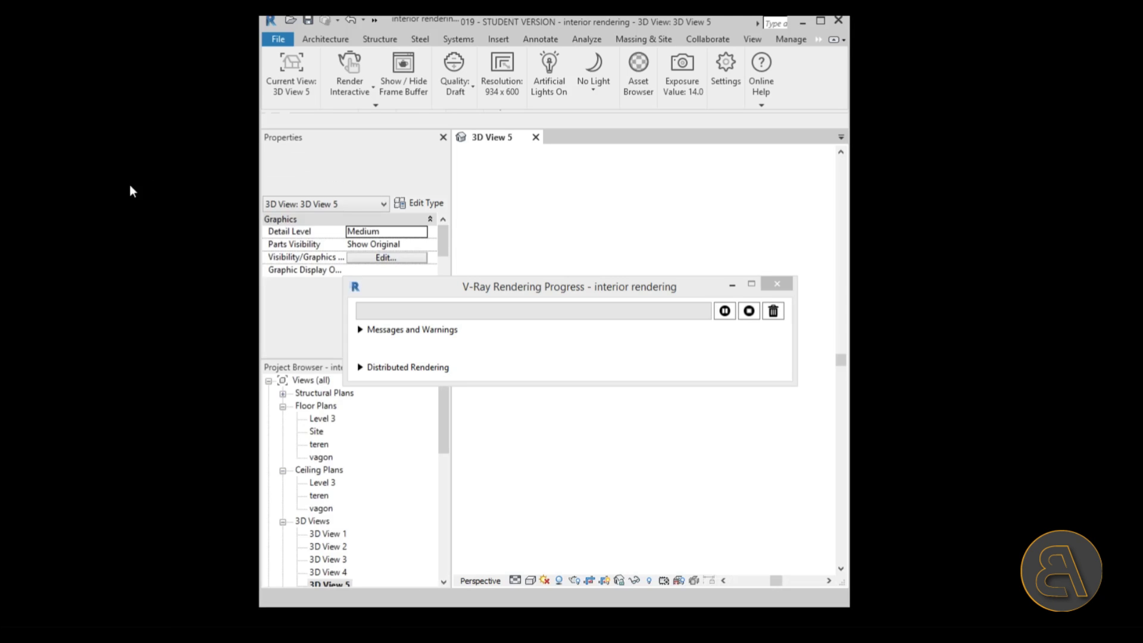
- Show the dark night render and open the camera exposure settings at 14.00 EV
click(404, 89)
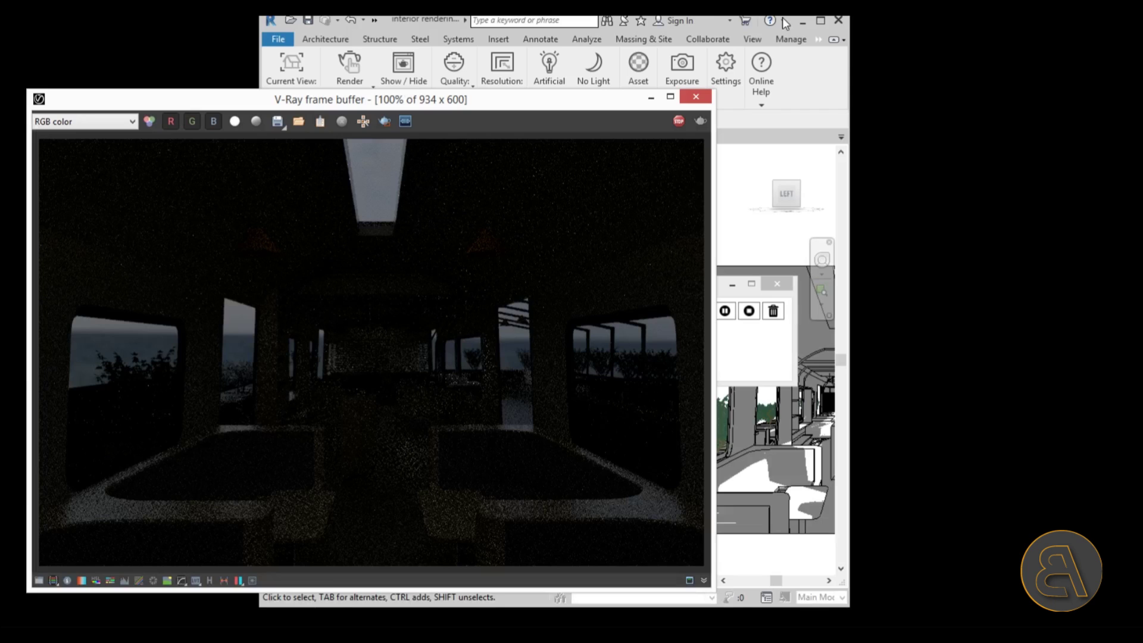
click(676, 78)
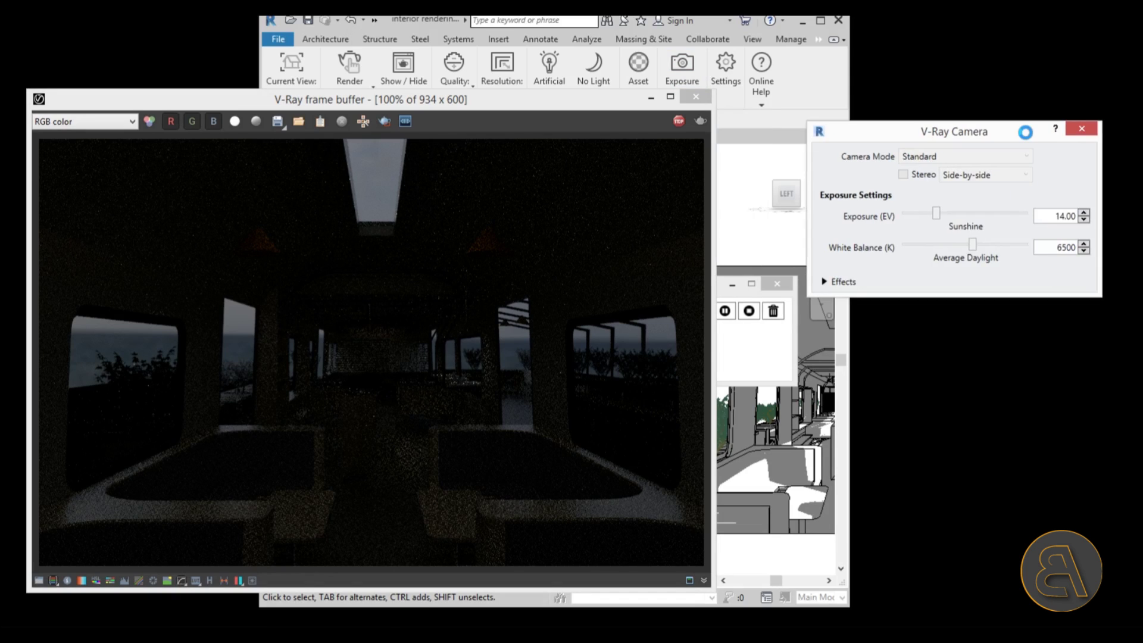
- Raise the camera exposure to 5.59 EV (Bright Interior) and pause the night render
click(956, 221)
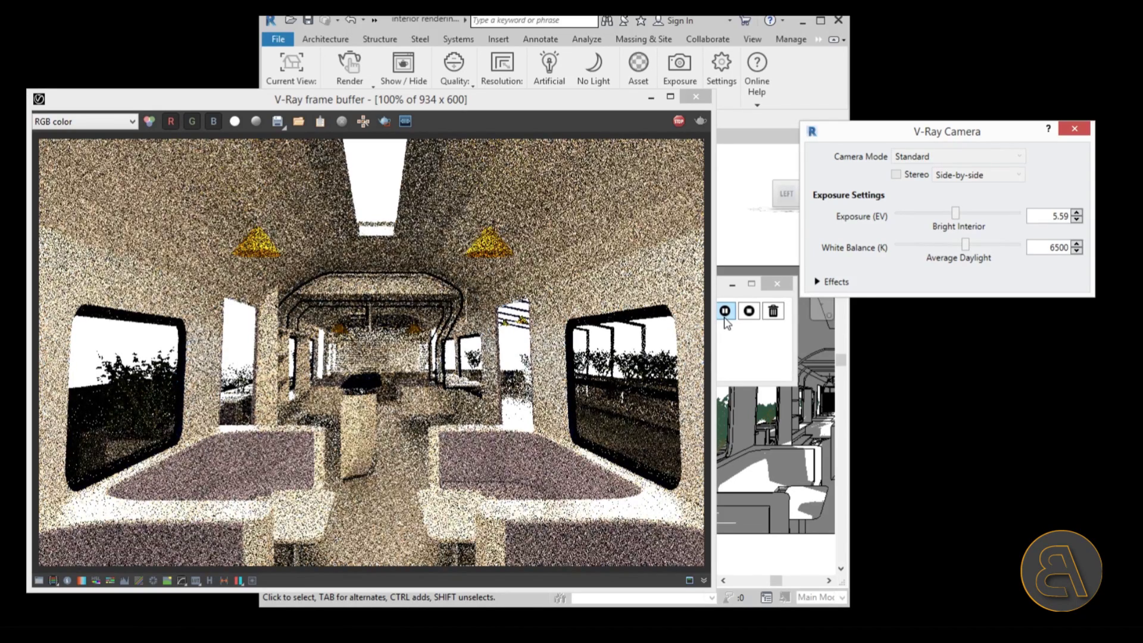
click(724, 312)
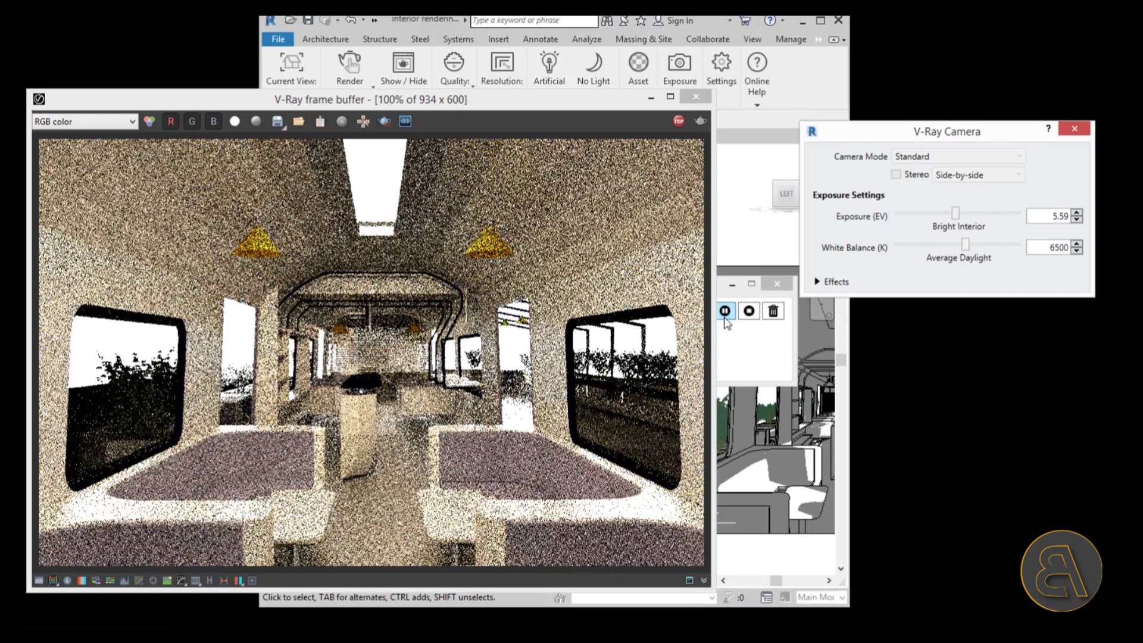